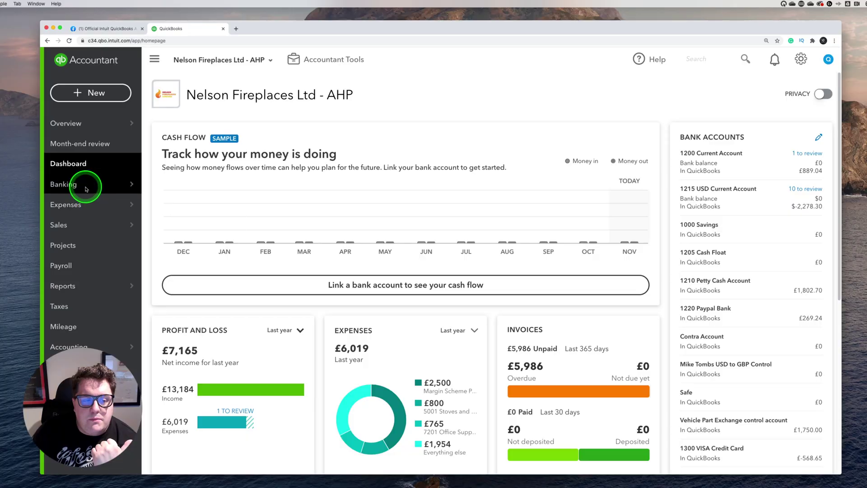
Open the 1215 USD Current Account bank feed and duplicate it in a second browser tab.
mouse_move(84, 190)
click(160, 186)
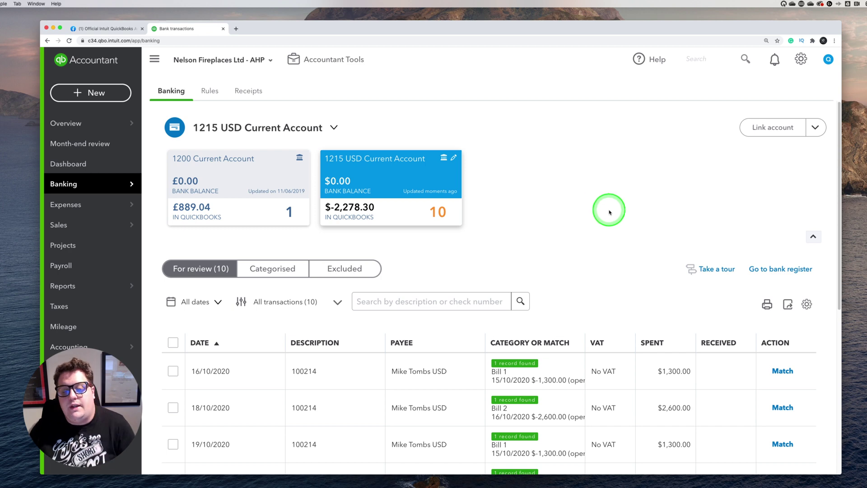
scroll(608, 210, down, 5)
scroll(608, 212, up, 5)
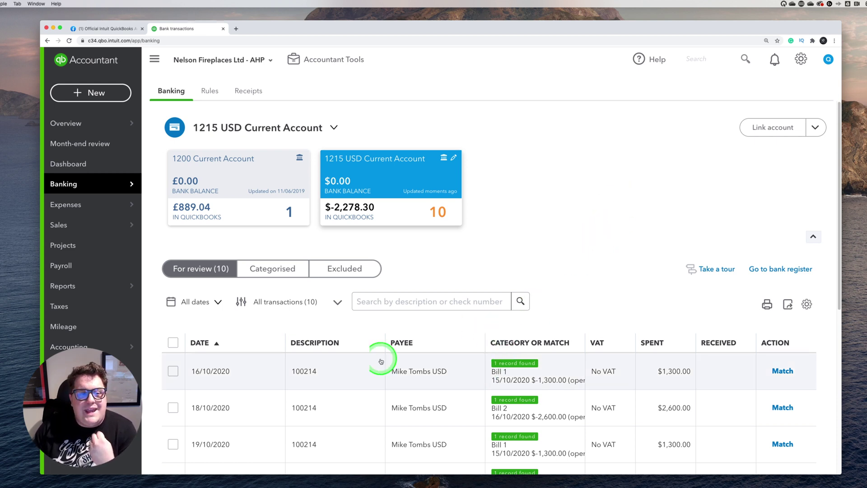
right_click(199, 30)
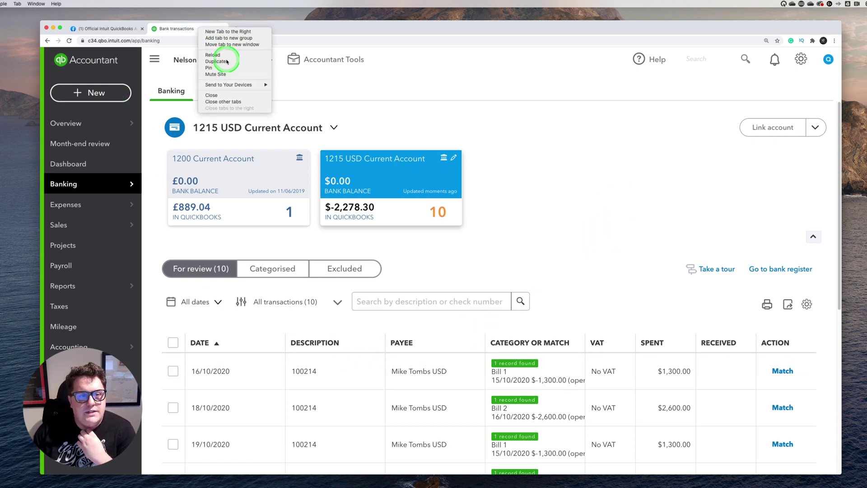
click(217, 57)
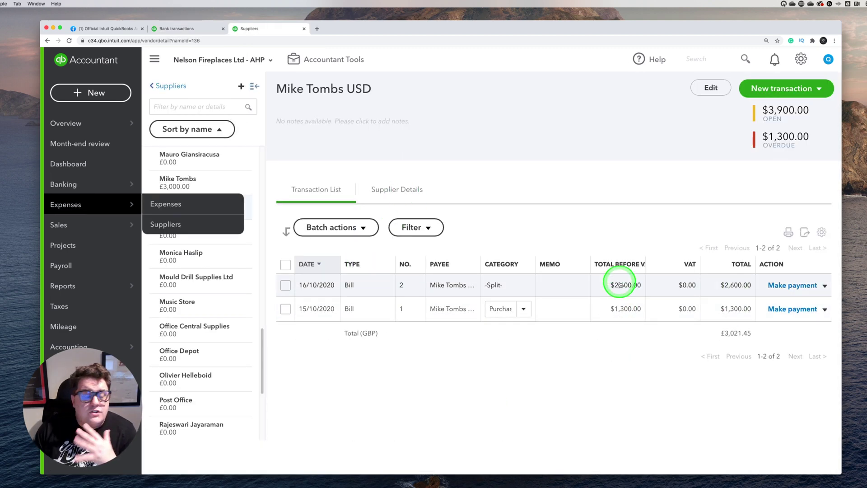
View the USD supplier's Bill no.2, then show Bill no.1's £1,008.37 transaction journal.
click(630, 286)
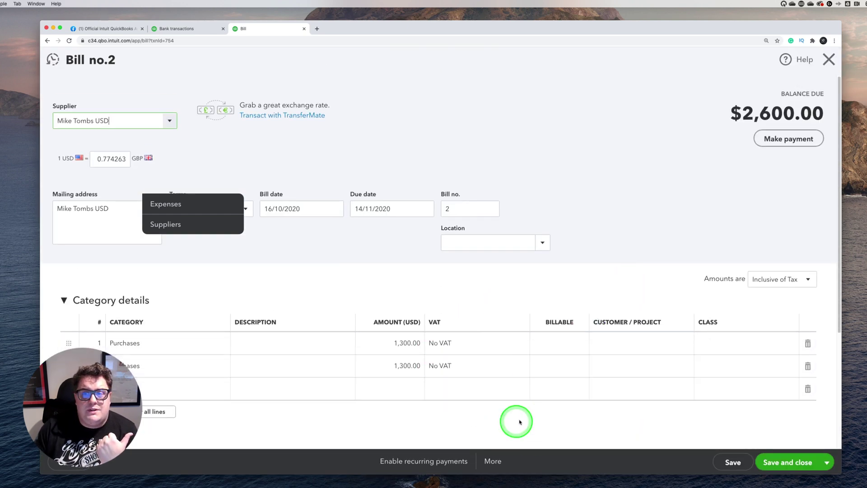
click(829, 60)
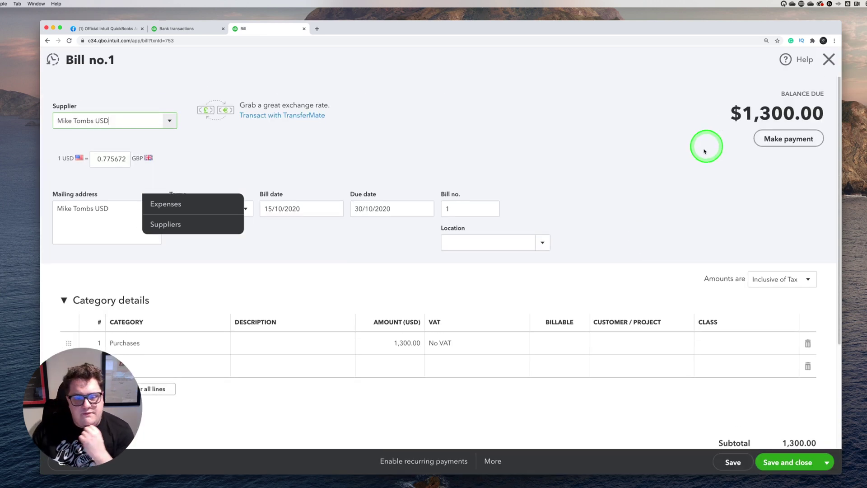
click(497, 461)
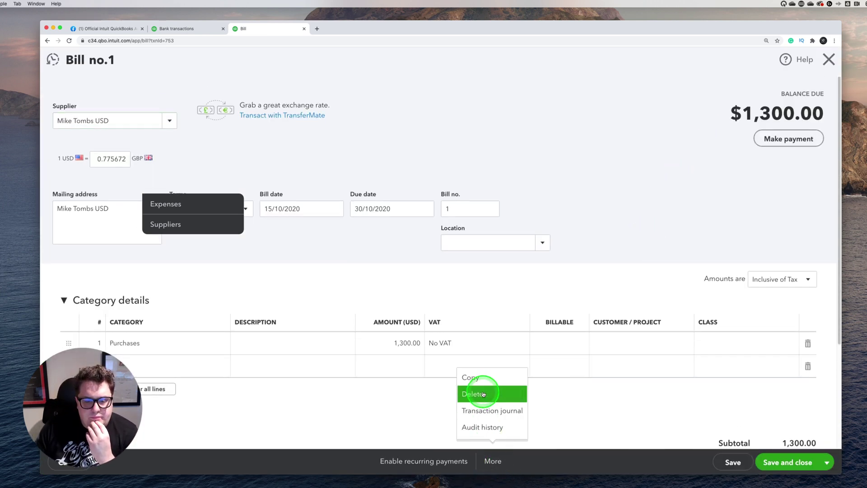
click(484, 410)
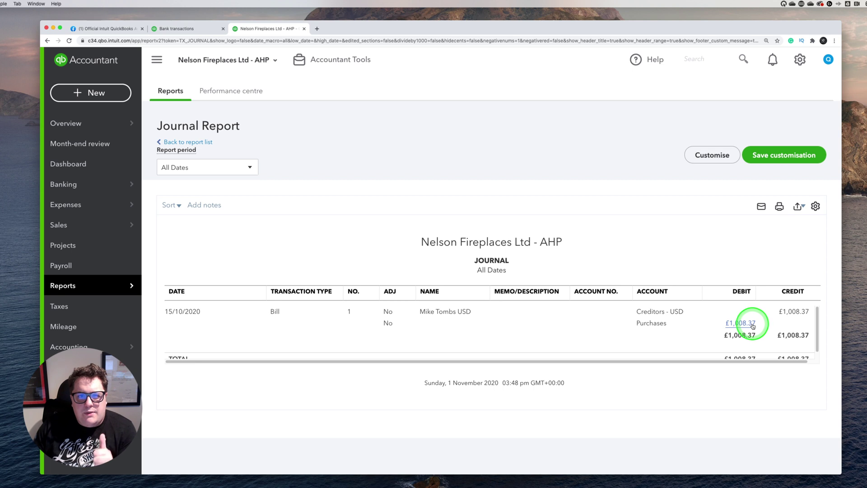
Match the 16/10/2020 and 18/10/2020 USD payments to Bill 1 and Bill 2.
mouse_move(75, 186)
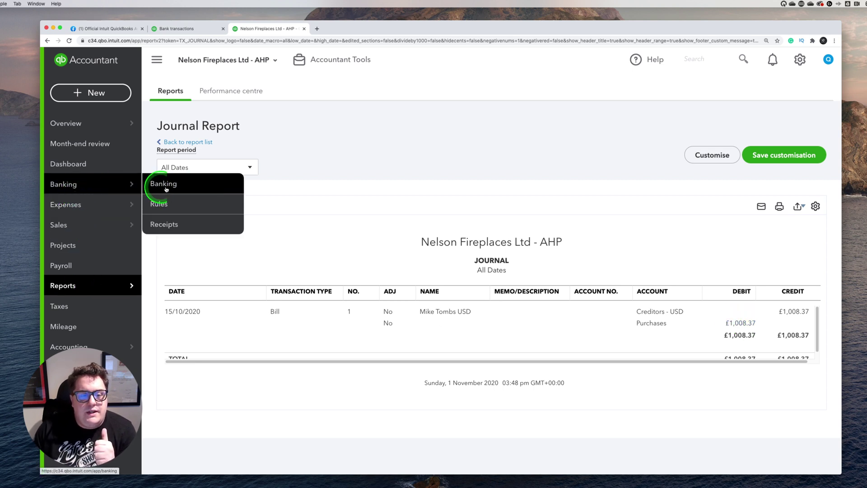
click(166, 189)
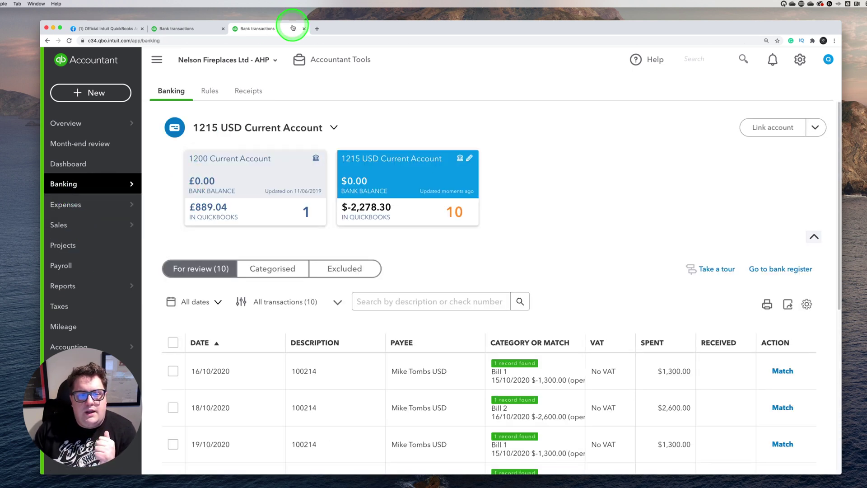
scroll(520, 368, down, 1)
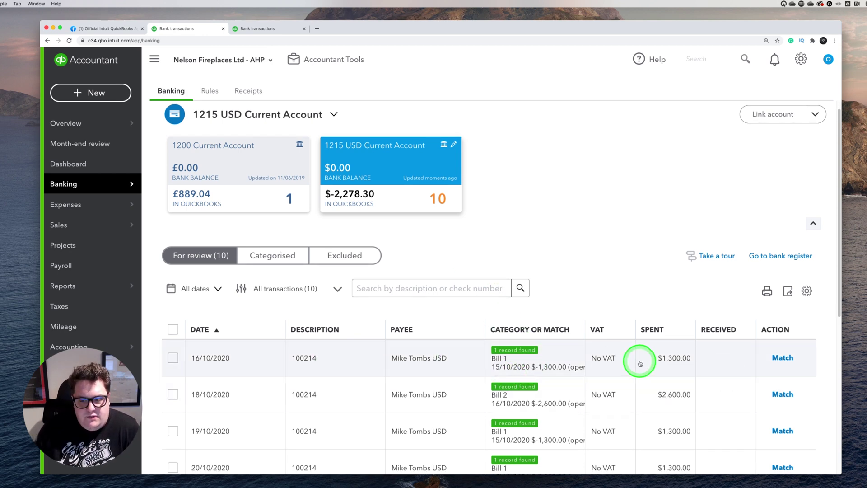
click(784, 358)
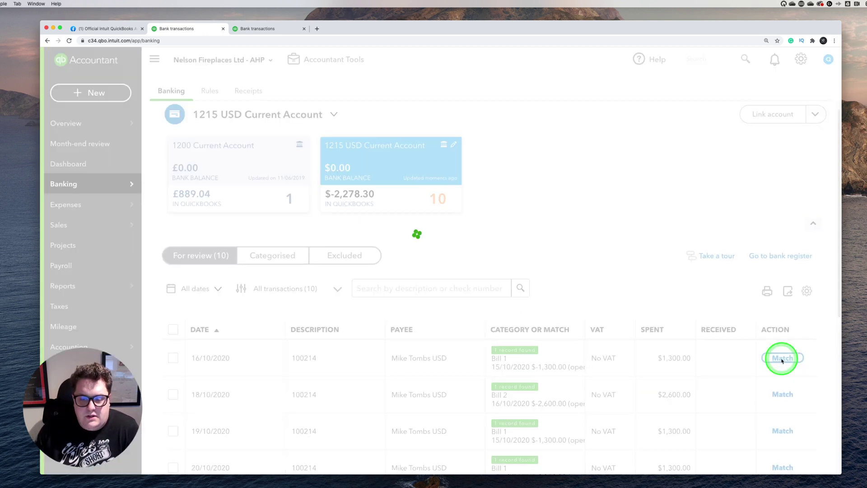
click(783, 358)
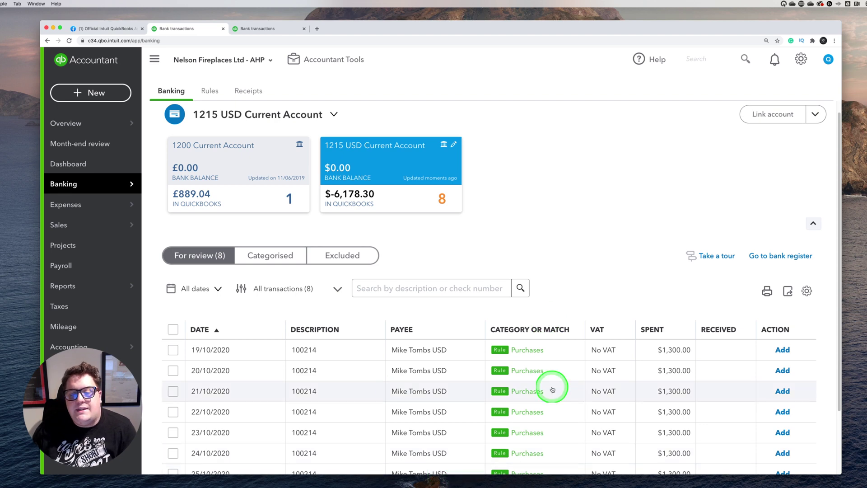
Expand the 19/10/2020 payment's details, then switch to the 1200 Current Account feed.
scroll(561, 368, down, 1)
scroll(410, 355, up, 1)
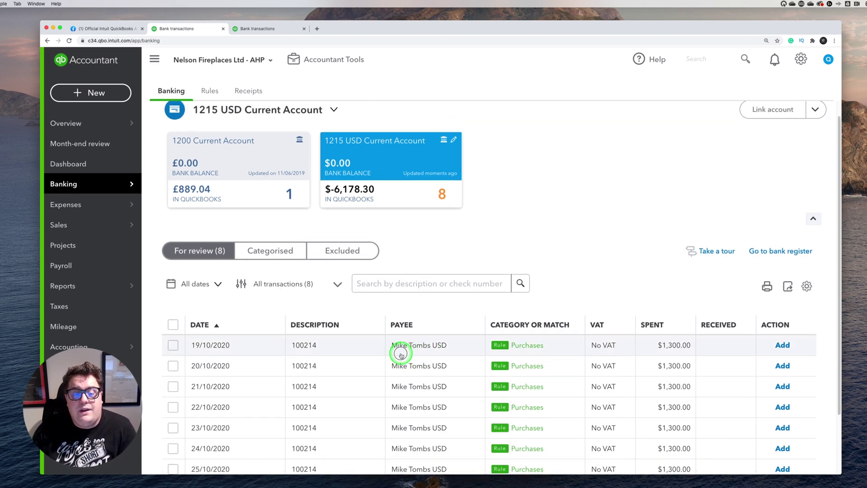
click(402, 355)
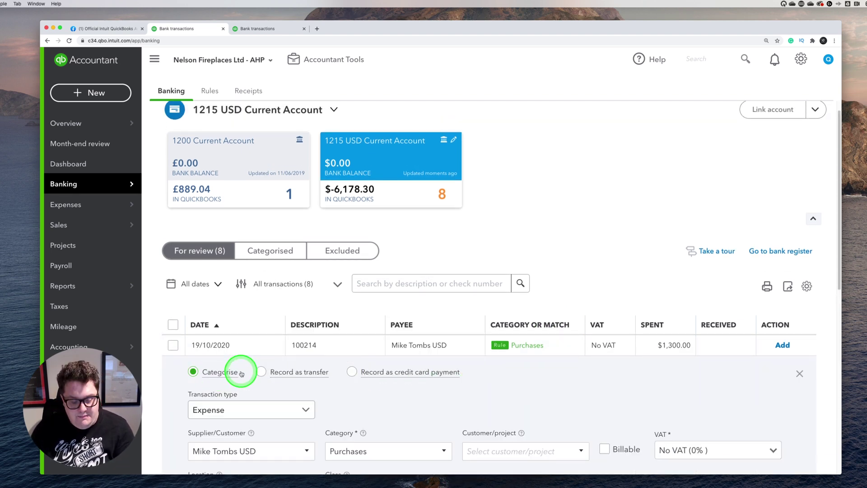
click(230, 153)
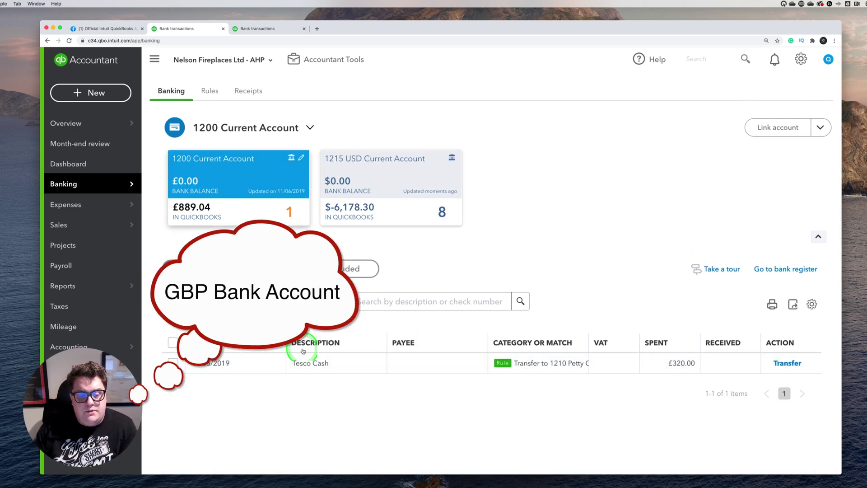
Inspect how Tesco Cash is recorded, then expand the 19/10/2020 payment in the 1215 USD feed.
click(321, 366)
click(365, 384)
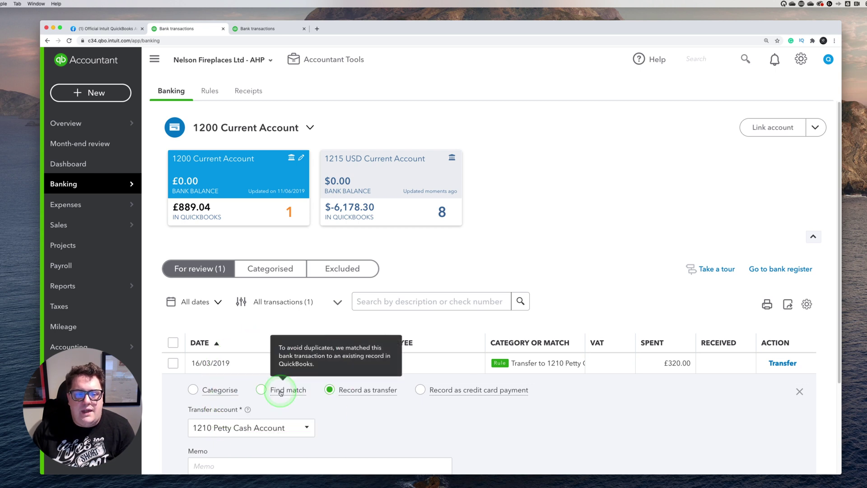
click(367, 170)
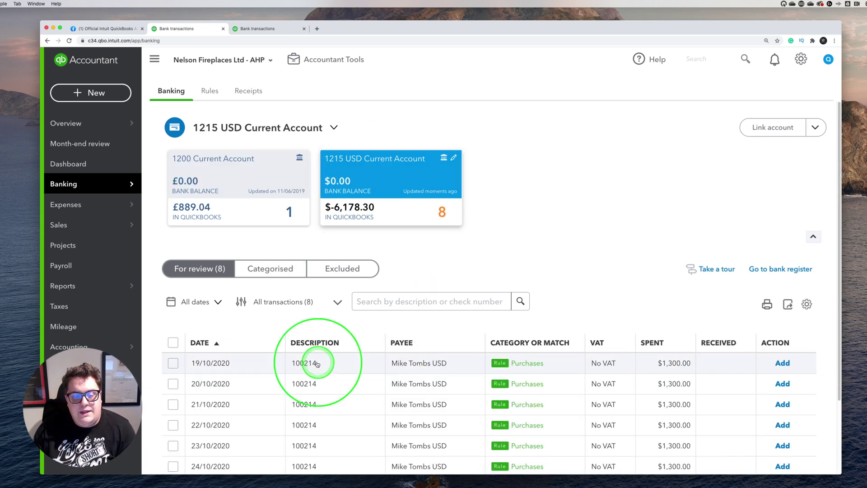
click(308, 362)
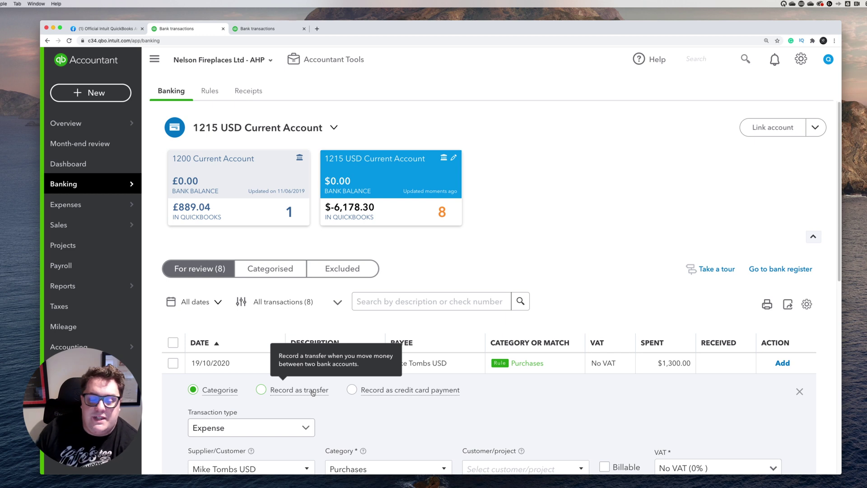
In the other tab, open the GBP supplier's record showing Bills 1 and 2 (£1,000, £2,000).
scroll(489, 422, down, 3)
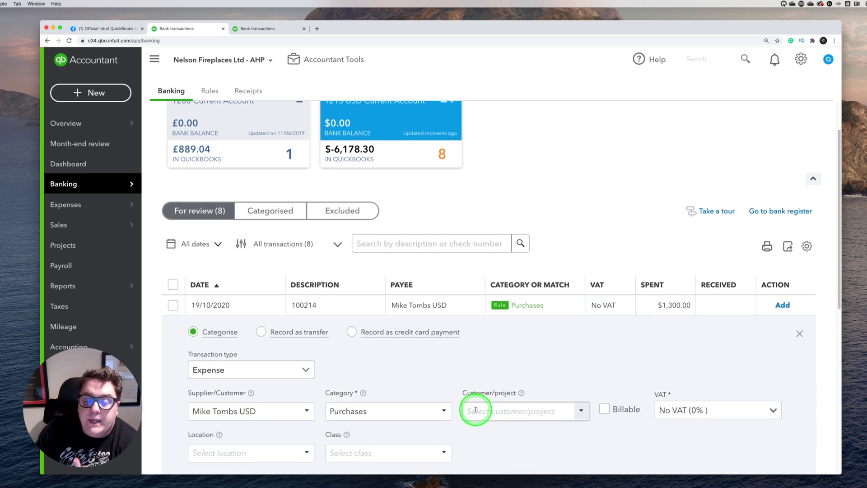
scroll(439, 343, down, 1)
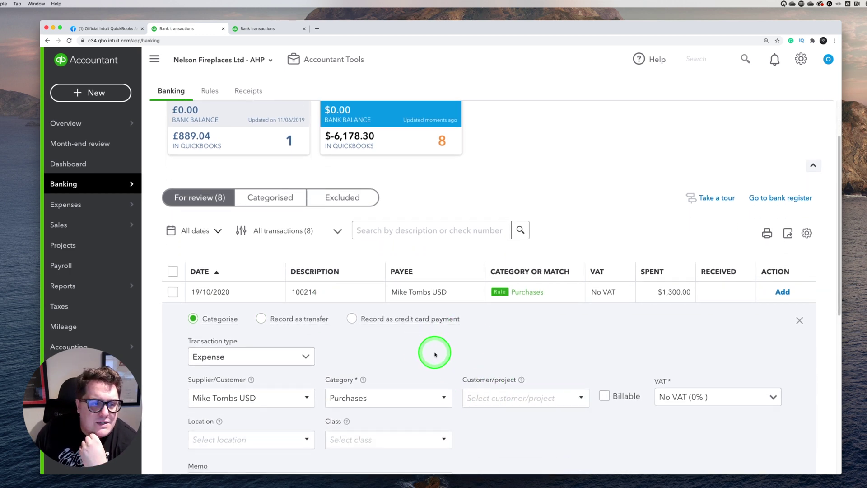
click(279, 32)
click(122, 207)
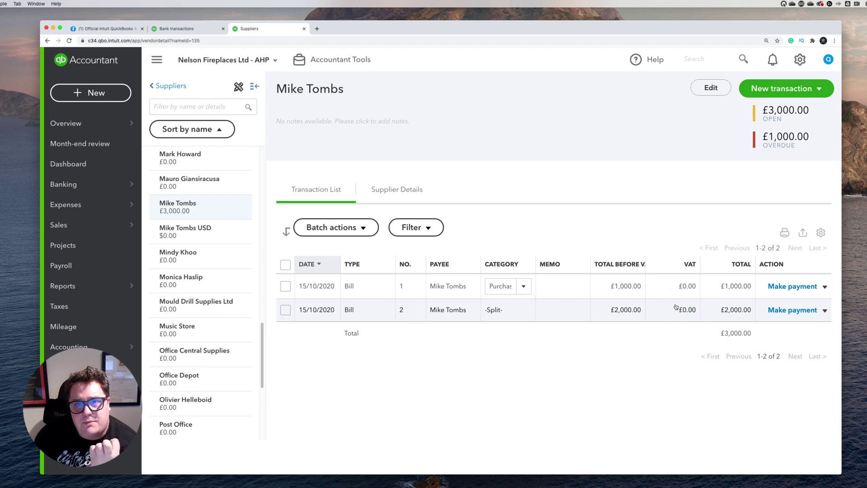
Set the 21/10 $1,300 payment to transfer to the USD to GBP Control account.
key(ctrl+shift+Tab)
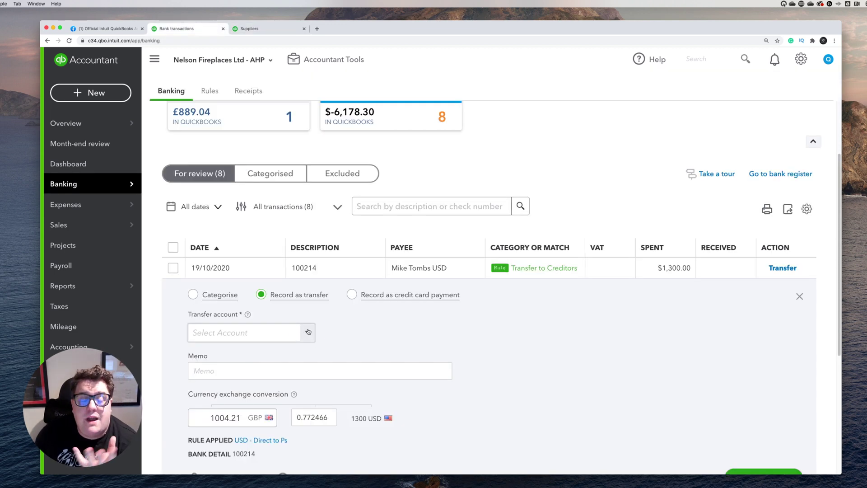
click(311, 336)
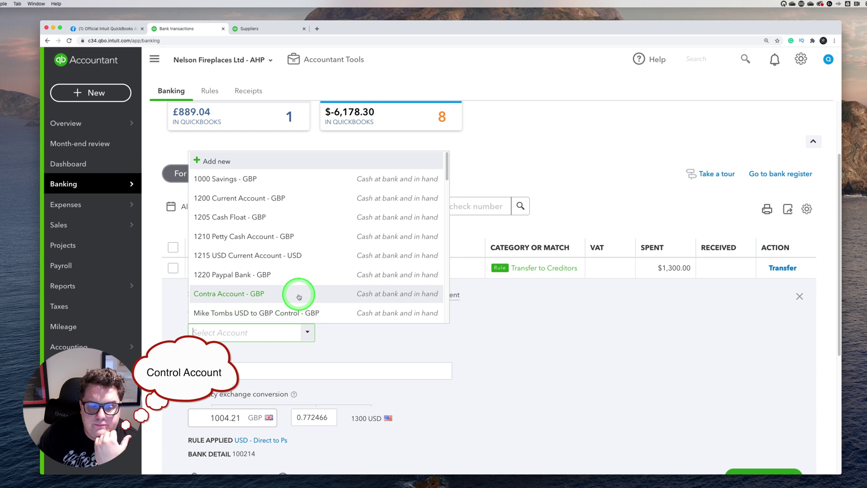
click(324, 313)
click(330, 371)
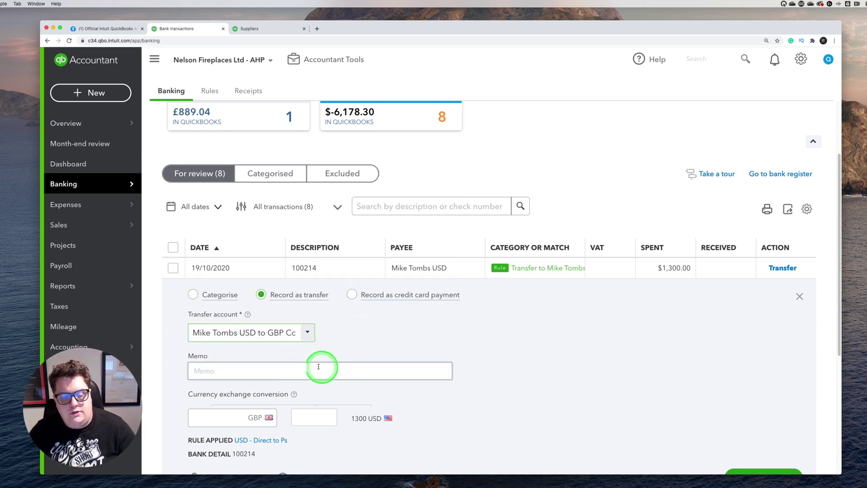
scroll(398, 359, down, 1)
click(310, 397)
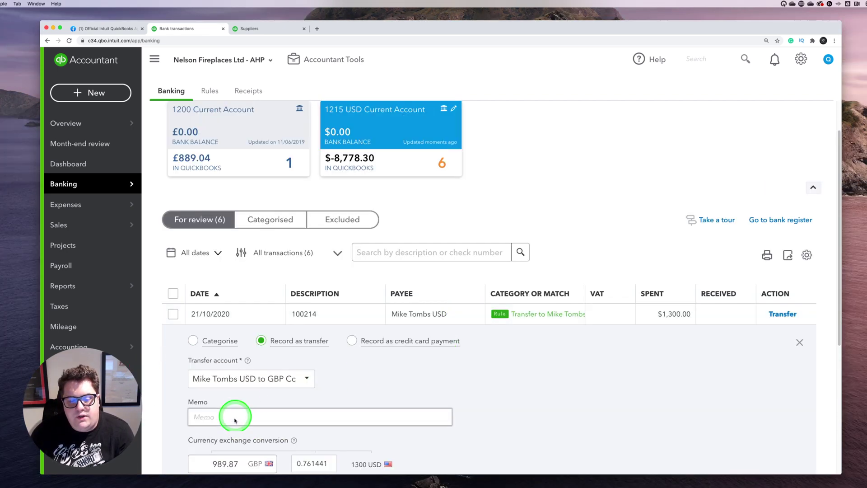
scroll(244, 420, down, 1)
Change the transfer's GBP amount from 989.87 to 1000 and record the transfer.
click(239, 412)
key(shift+Tab)
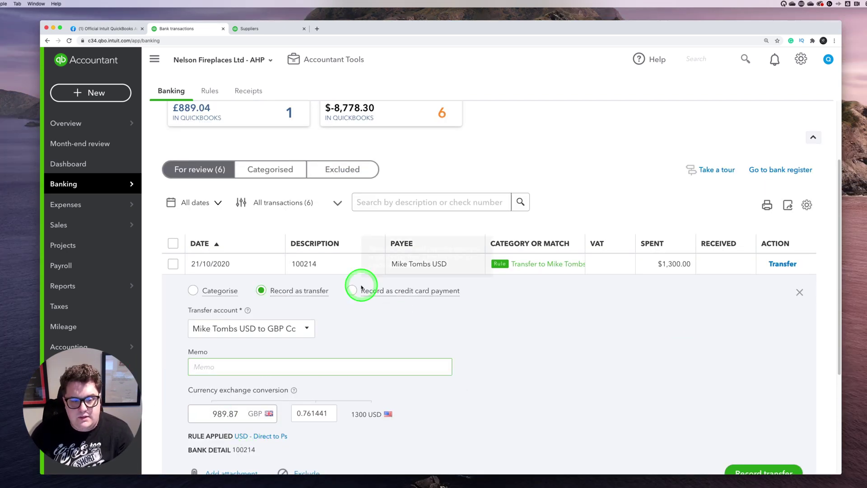
double_click(230, 413)
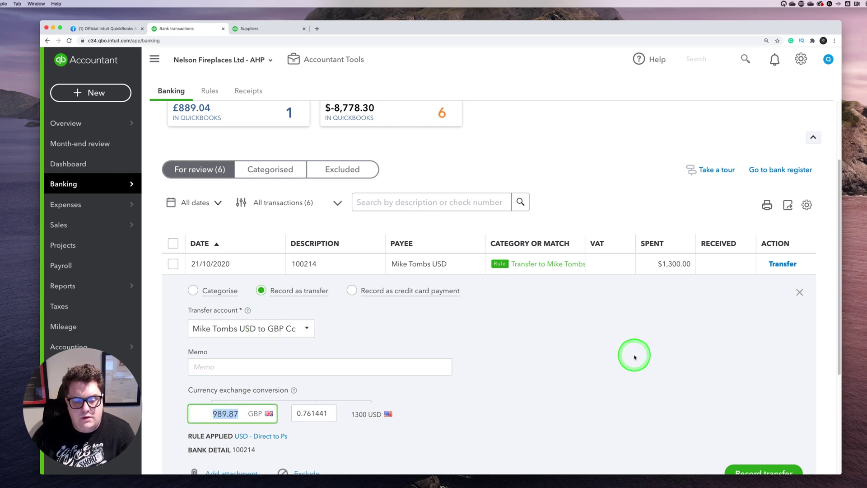
key(Tab)
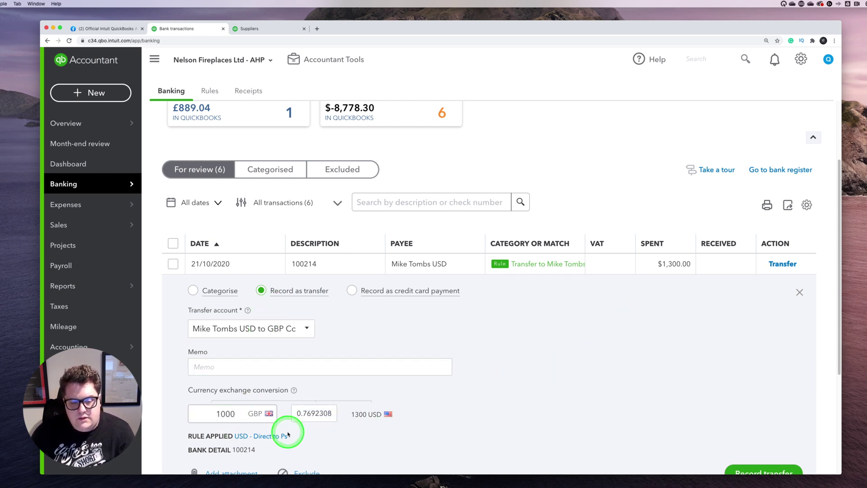
click(475, 388)
click(325, 419)
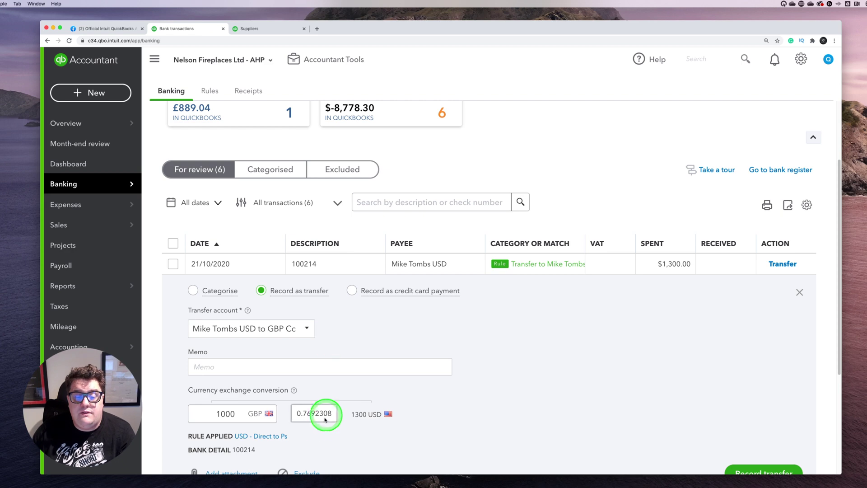
click(215, 417)
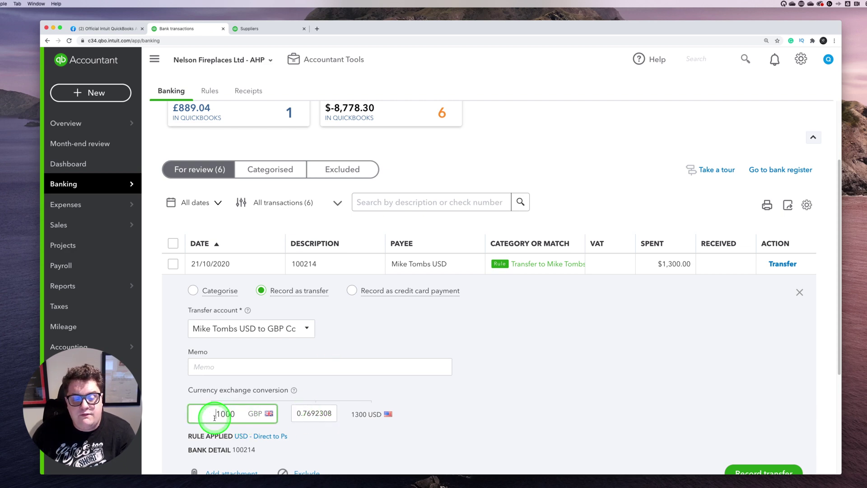
click(295, 413)
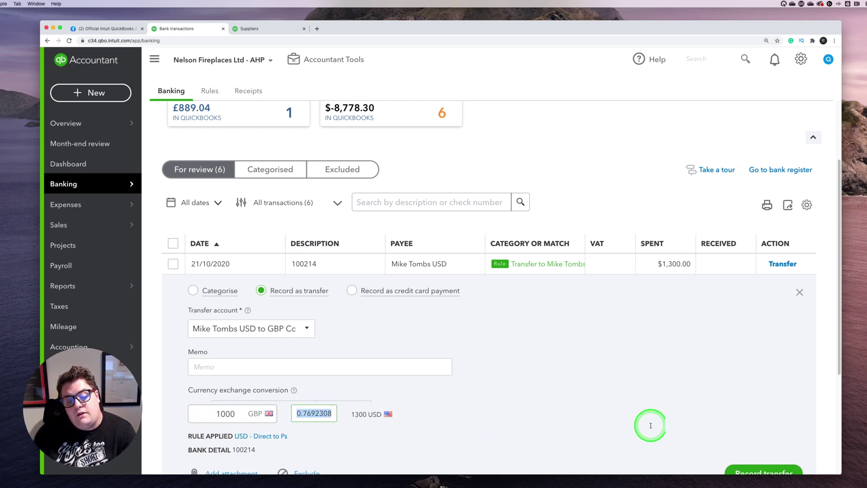
scroll(650, 422, down, 3)
click(760, 386)
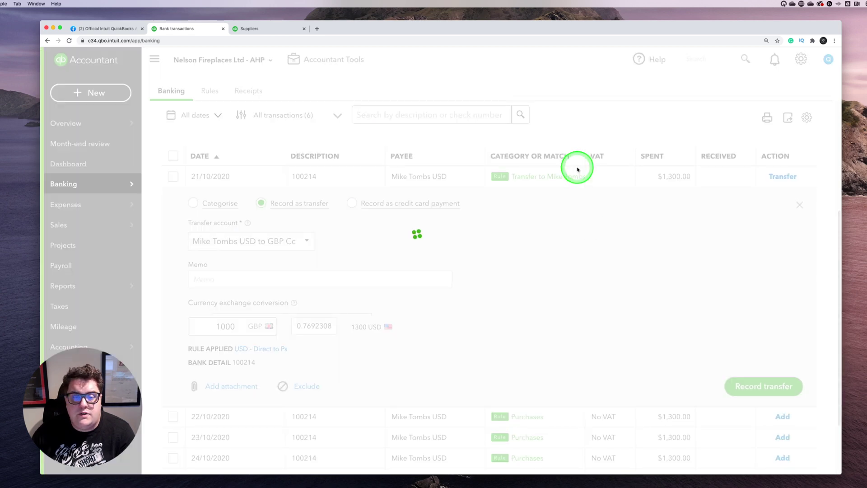
click(72, 162)
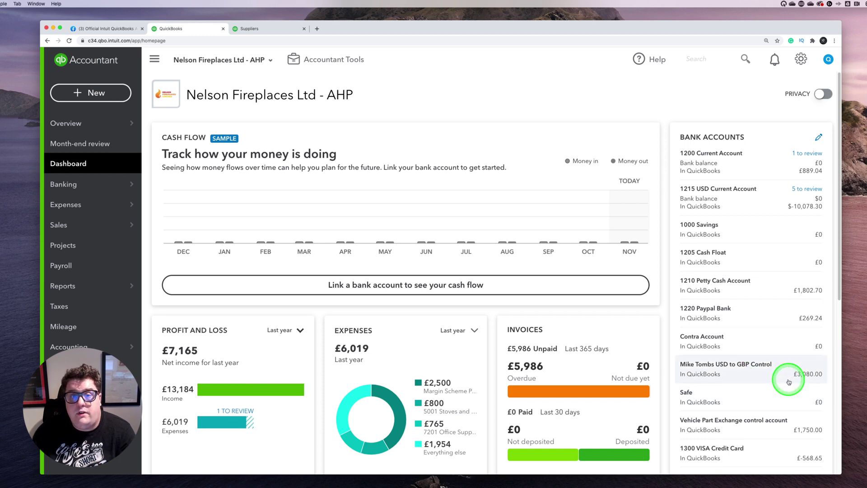
Start a payment to the GBP supplier and tick both open bills.
click(239, 28)
click(796, 320)
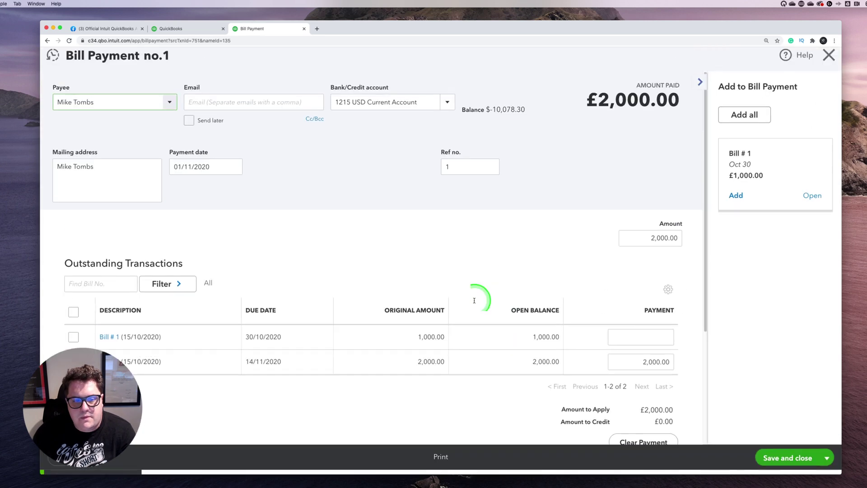
click(73, 337)
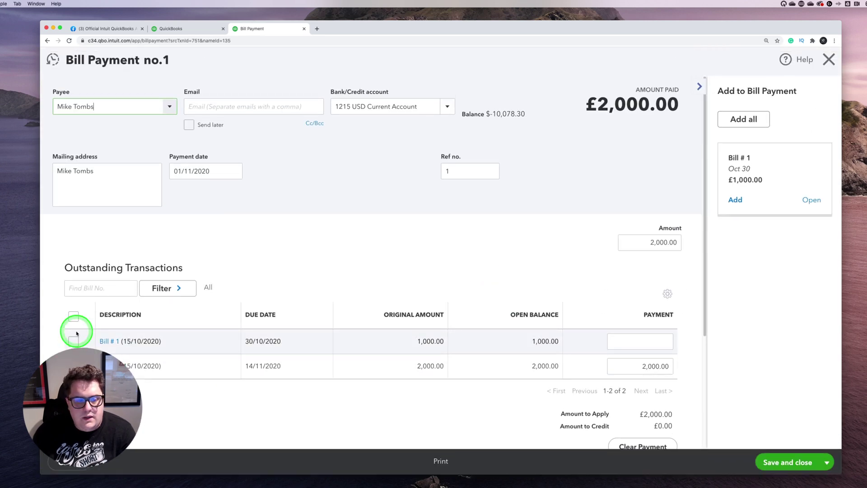
scroll(309, 255, down, 3)
click(310, 255)
scroll(591, 202, up, 4)
click(278, 207)
click(383, 132)
Pay the £3,000 from the USD to GBP Control account and save the bill payment.
click(446, 106)
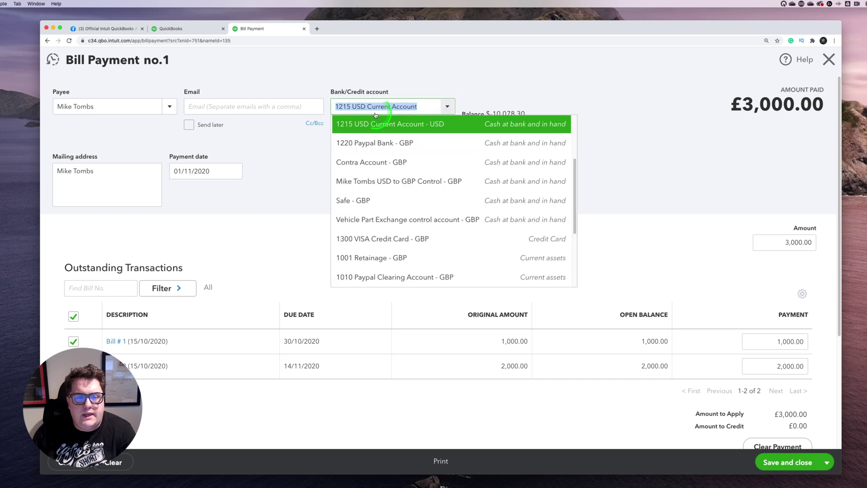
click(441, 181)
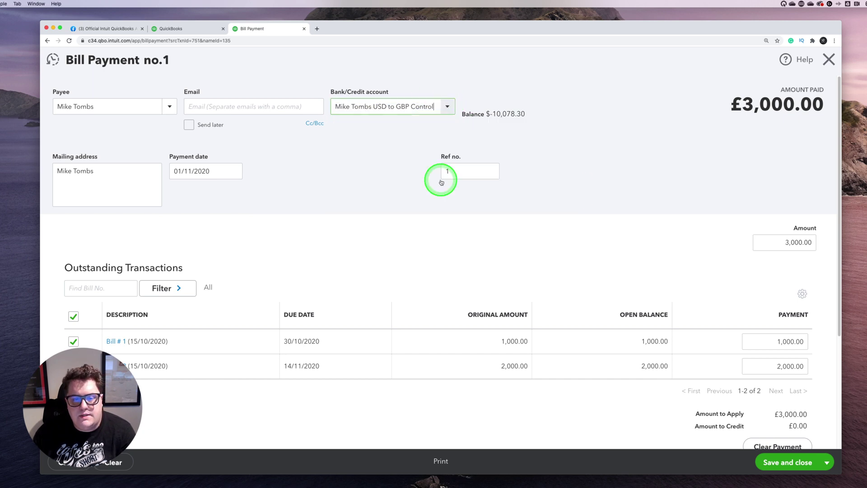
click(767, 441)
click(788, 461)
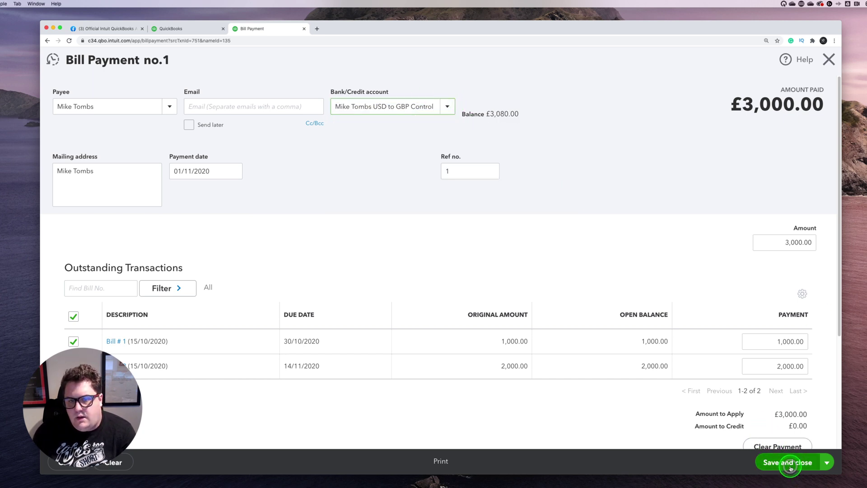
click(469, 204)
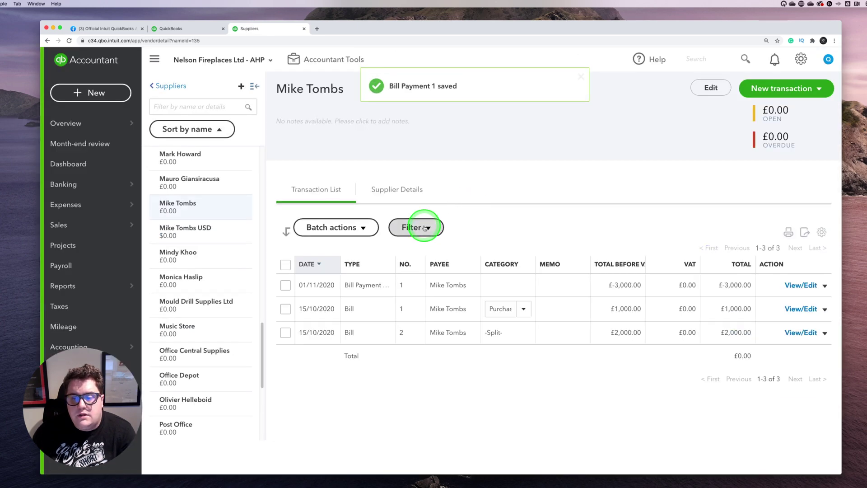
click(77, 164)
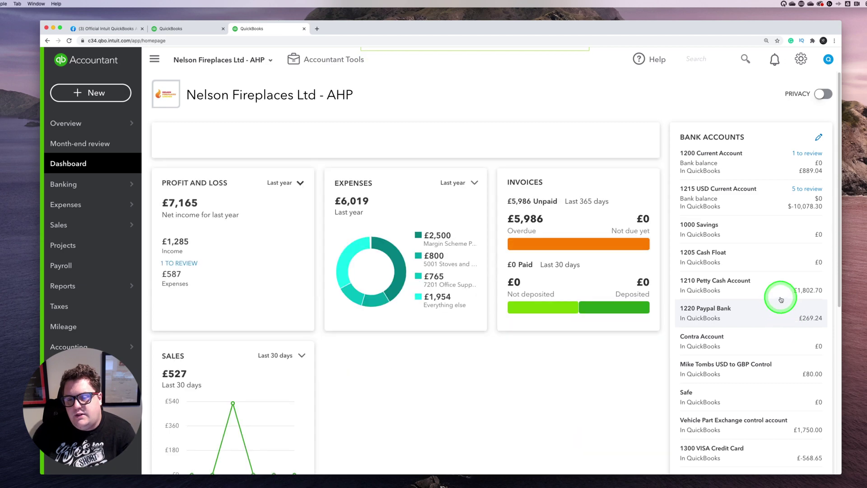
In the control account register, start an expense posted to Exchange Gain or Loss.
click(757, 366)
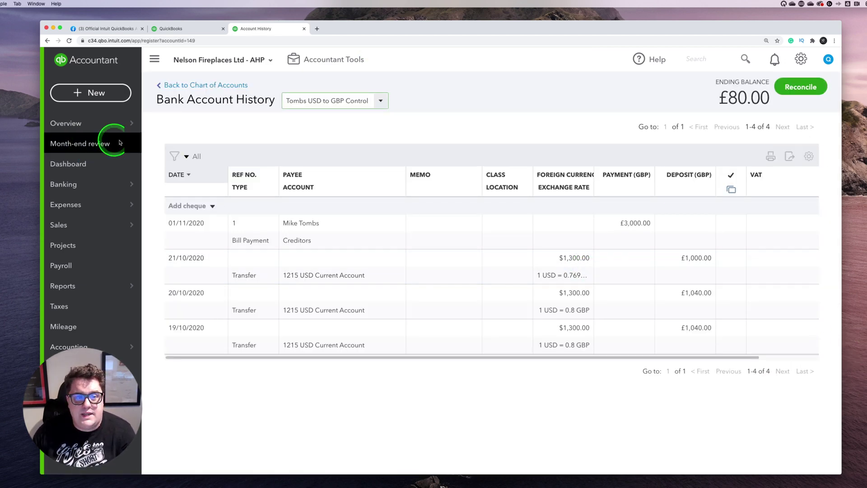
click(213, 205)
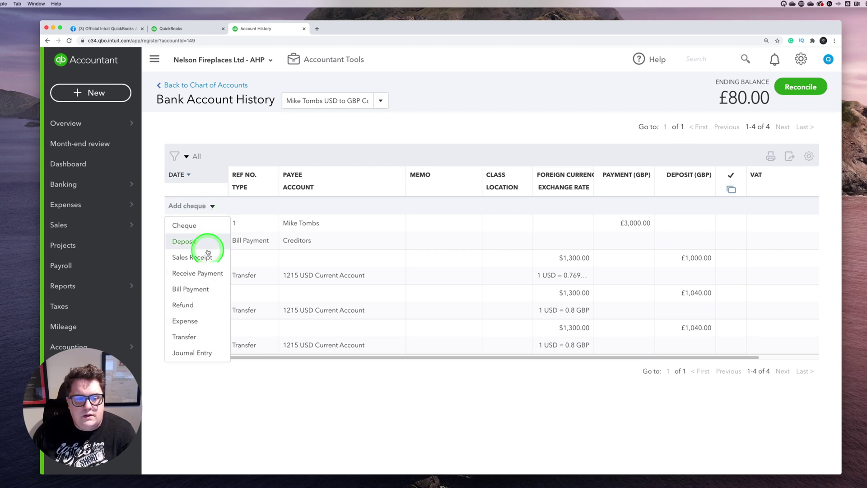
click(195, 320)
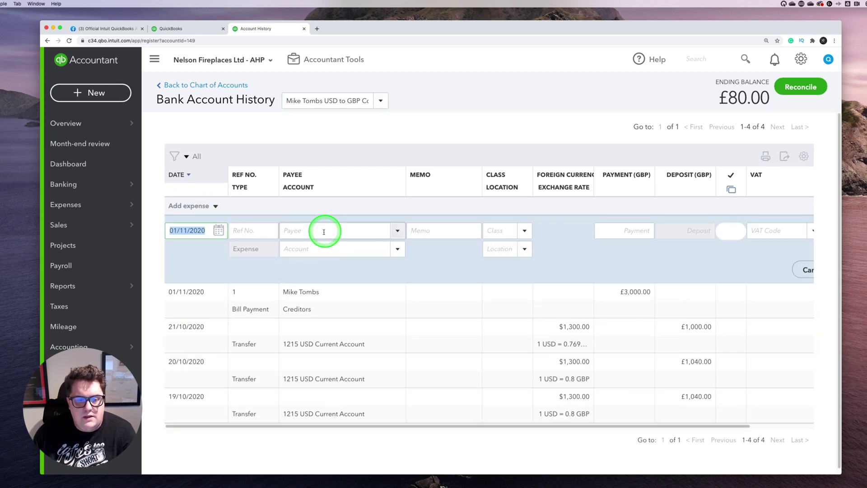
click(340, 248)
text(Exc)
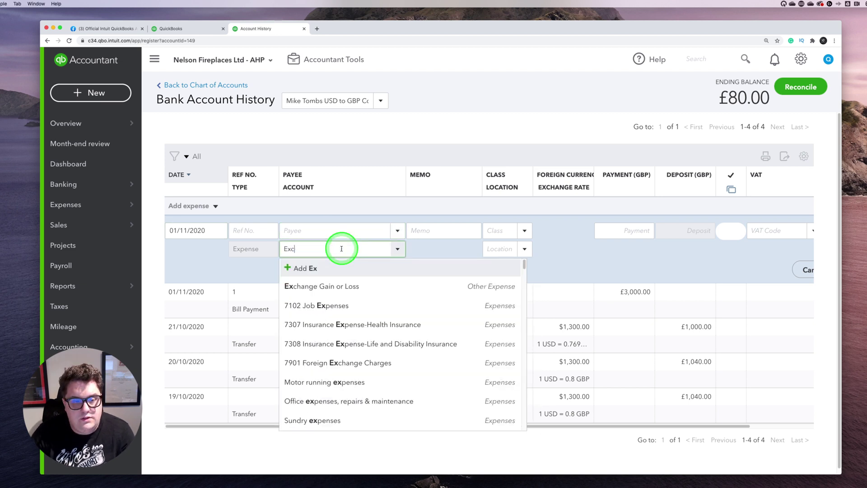
text(h)
click(347, 284)
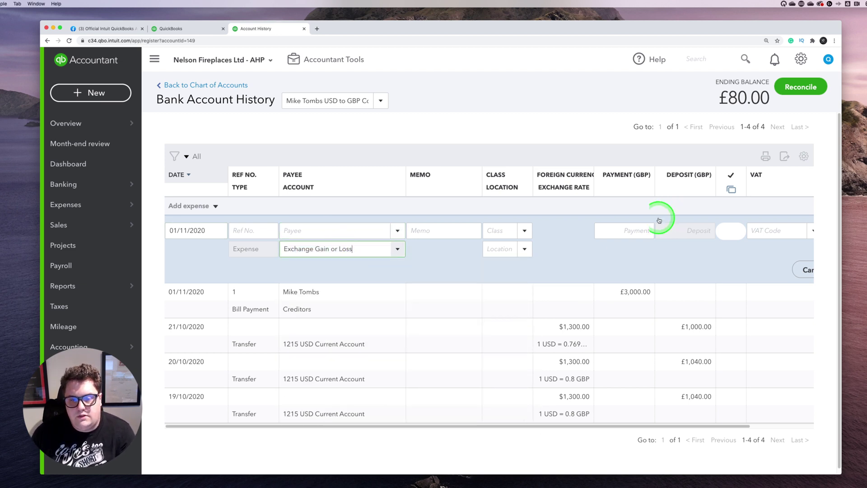
Set the expense to No VAT with an 80 payment and save it.
click(774, 231)
text(n)
key(Return)
text(80)
click(786, 269)
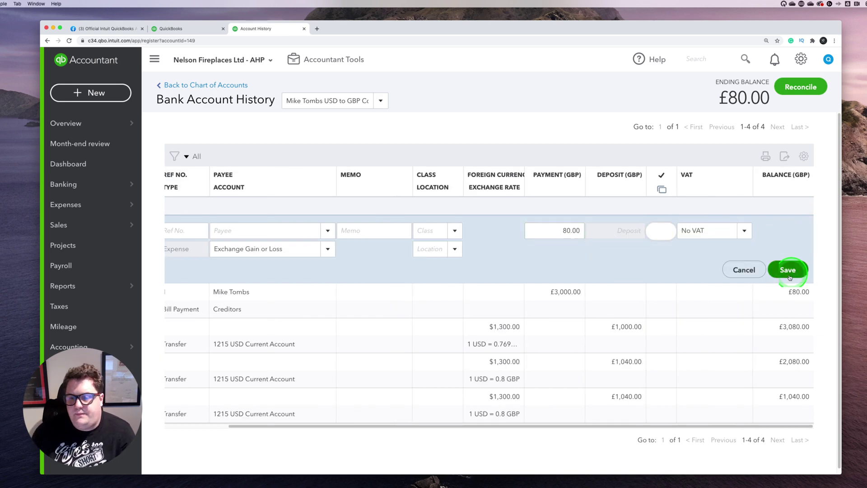
click(68, 161)
click(180, 175)
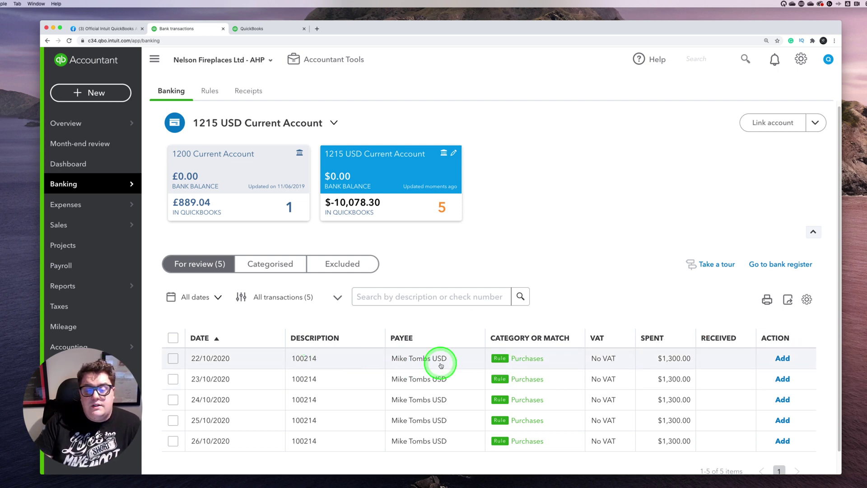
Add the 22/10/2020 $1,300 payment as a £995.22 Purchases expense.
click(782, 358)
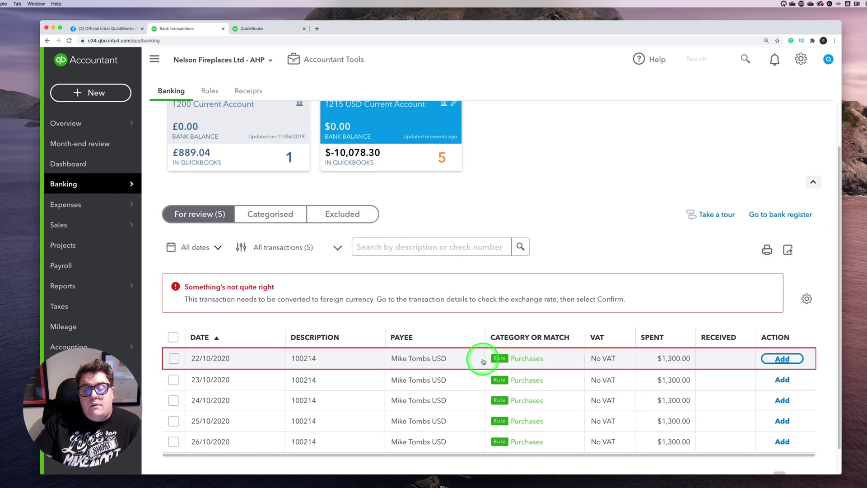
click(640, 358)
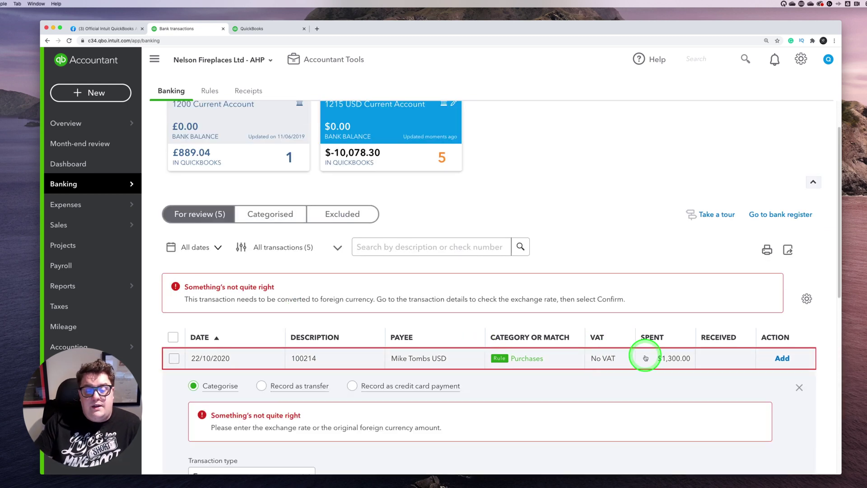
scroll(587, 370, down, 3)
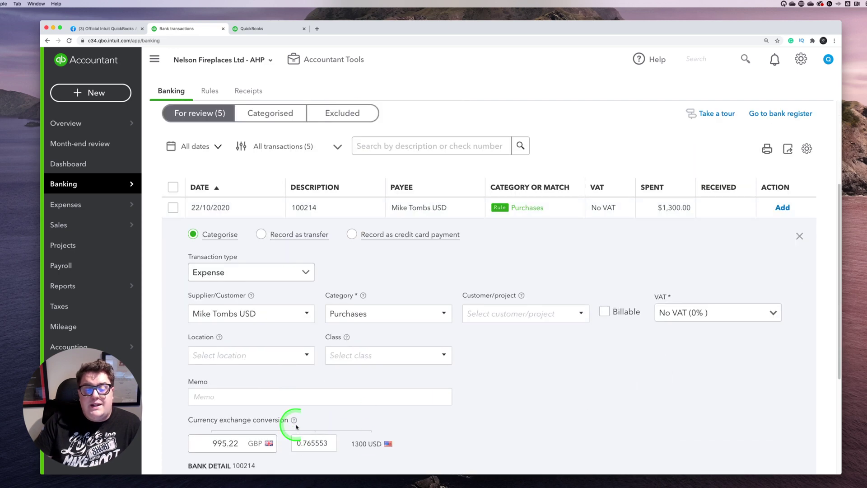
scroll(609, 410, down, 3)
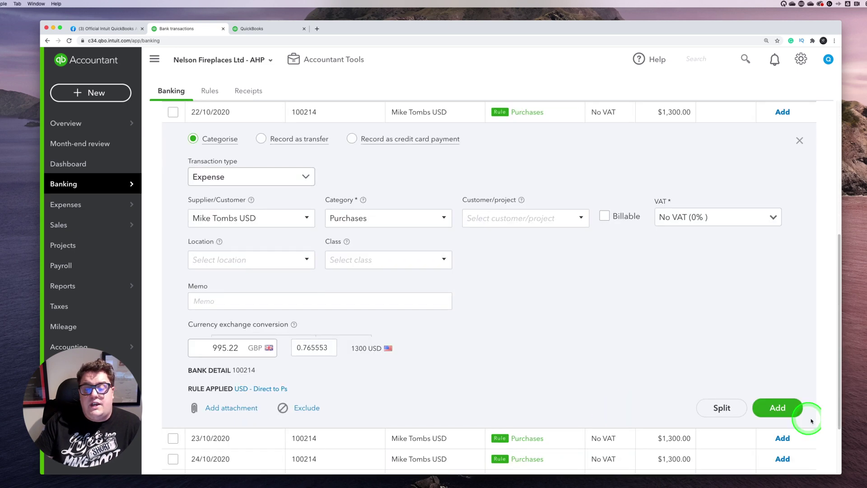
click(784, 410)
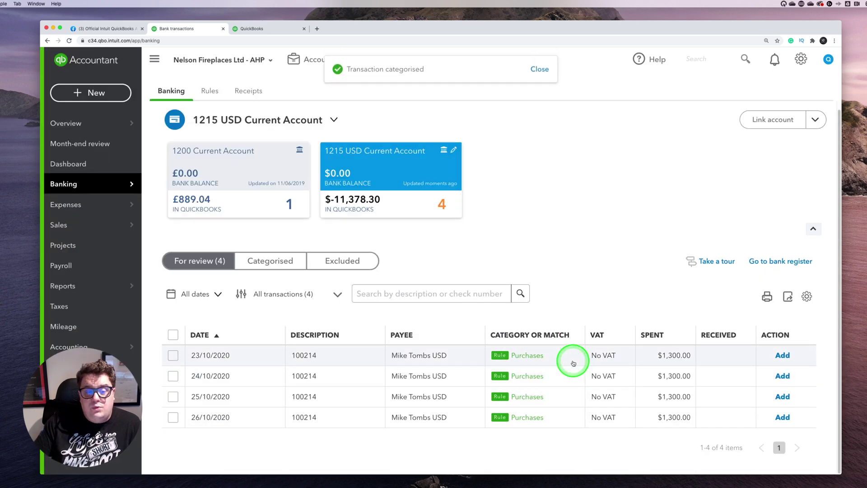
click(426, 295)
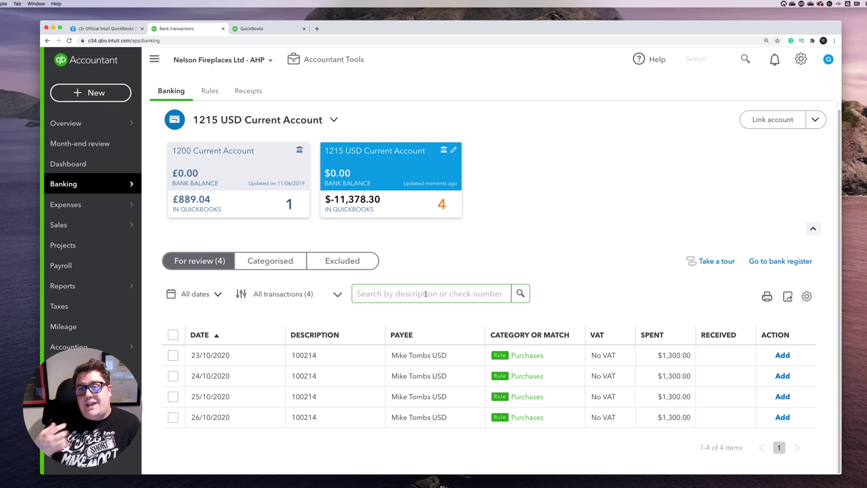
Edit rule 13 'USD - Direct to Ps', check the Auto-add limitation, and save it unchanged.
click(210, 90)
scroll(507, 387, down, 3)
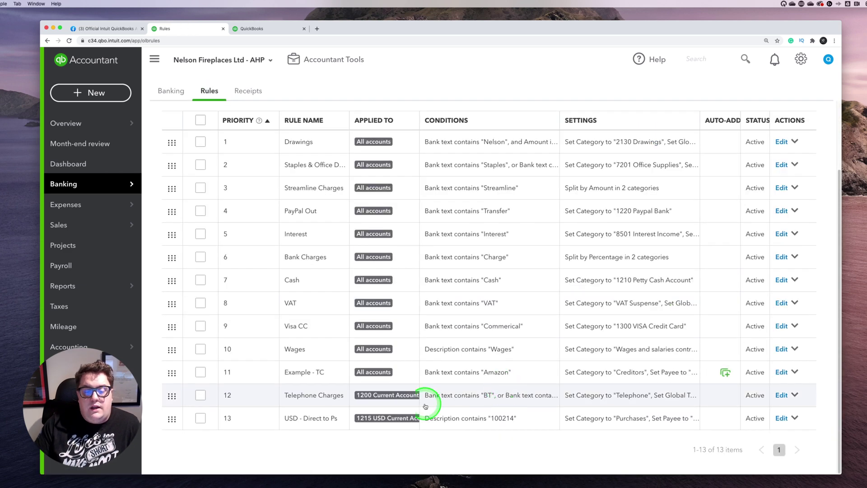
click(783, 418)
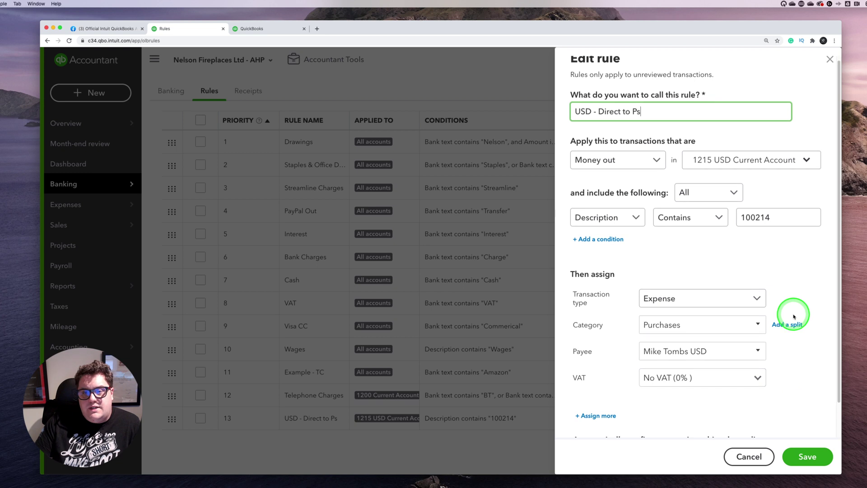
scroll(794, 316, down, 2)
mouse_move(618, 411)
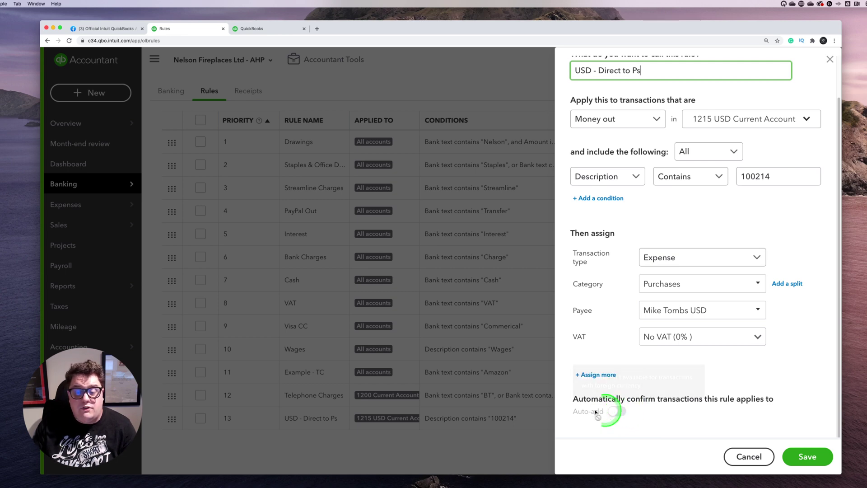
click(807, 457)
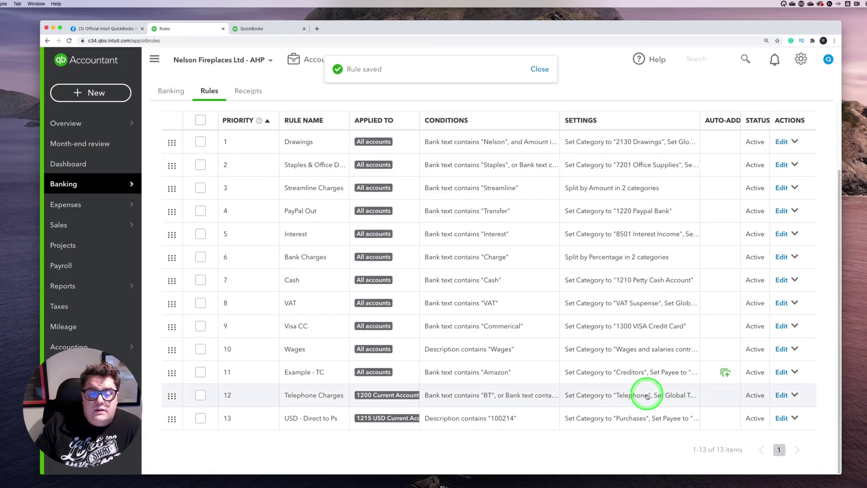
scroll(224, 222, up, 3)
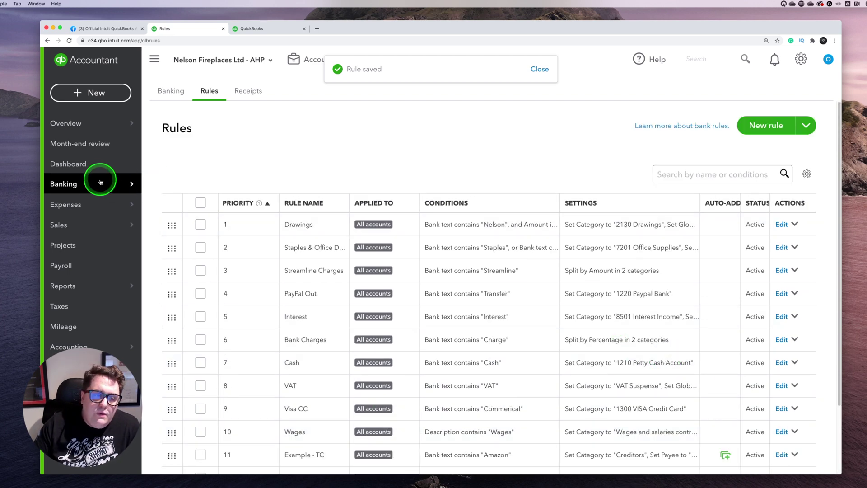
Add the 23/10/2020 and 24/10/2020 payments to Purchases.
mouse_move(110, 182)
click(223, 185)
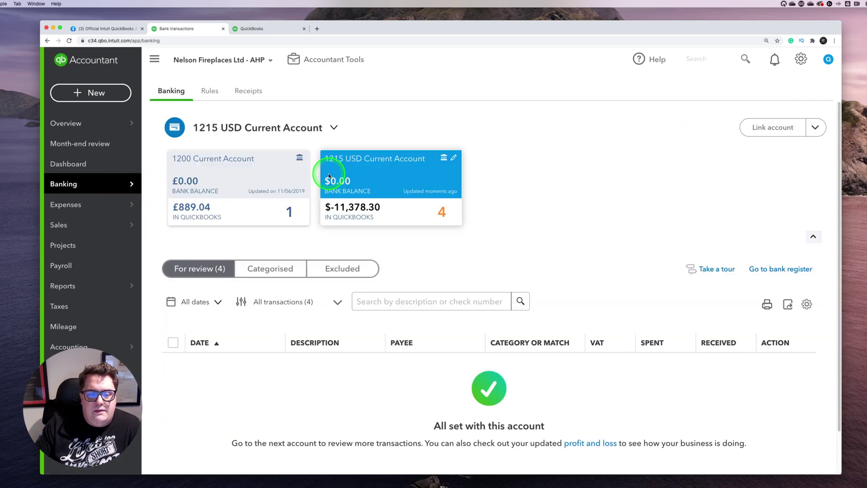
click(433, 367)
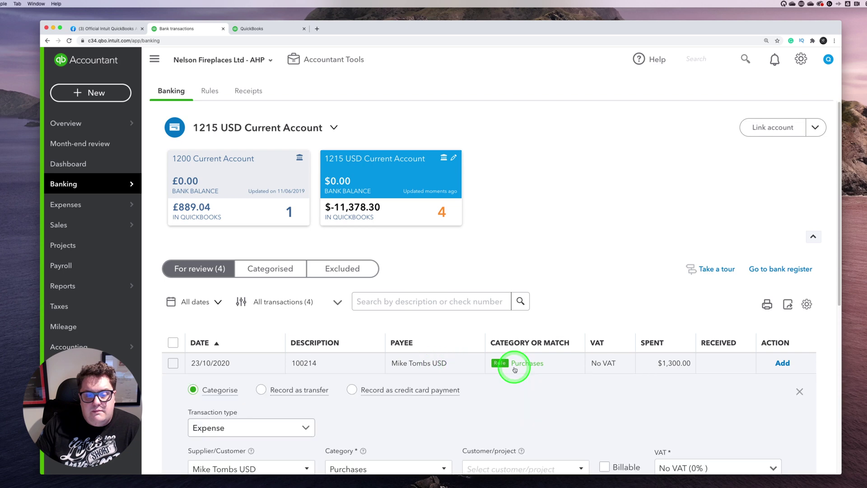
scroll(709, 420, down, 7)
click(779, 366)
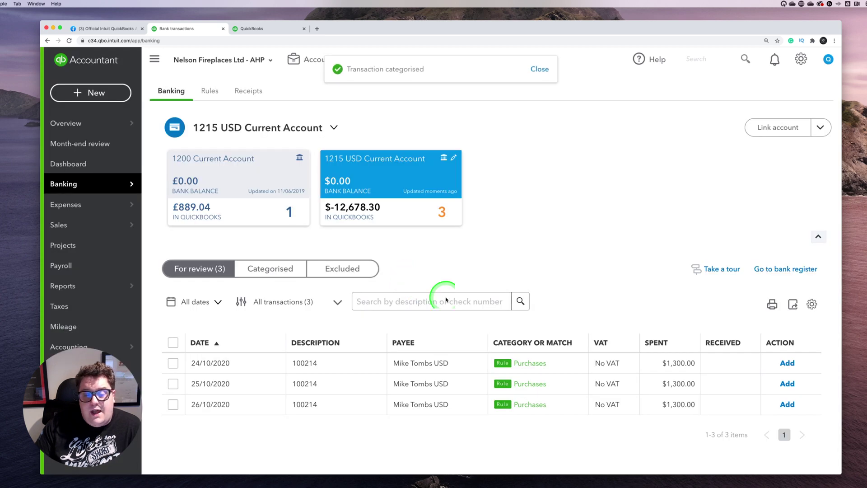
click(408, 366)
scroll(217, 333, down, 5)
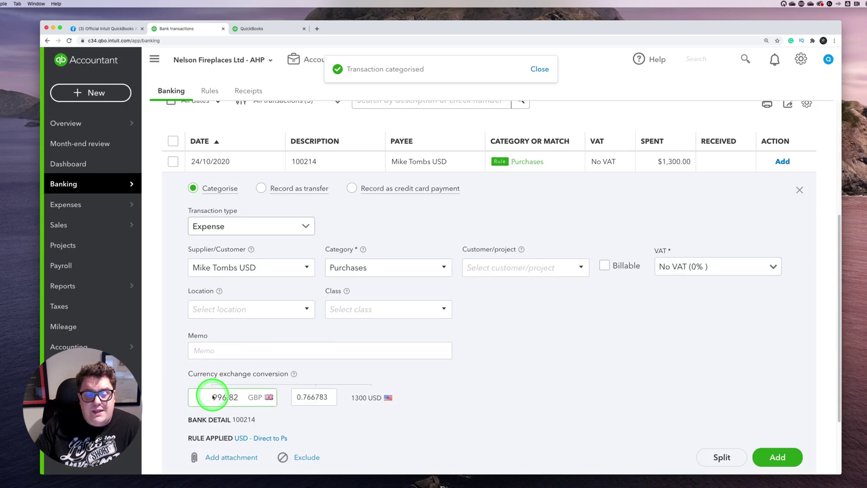
click(776, 457)
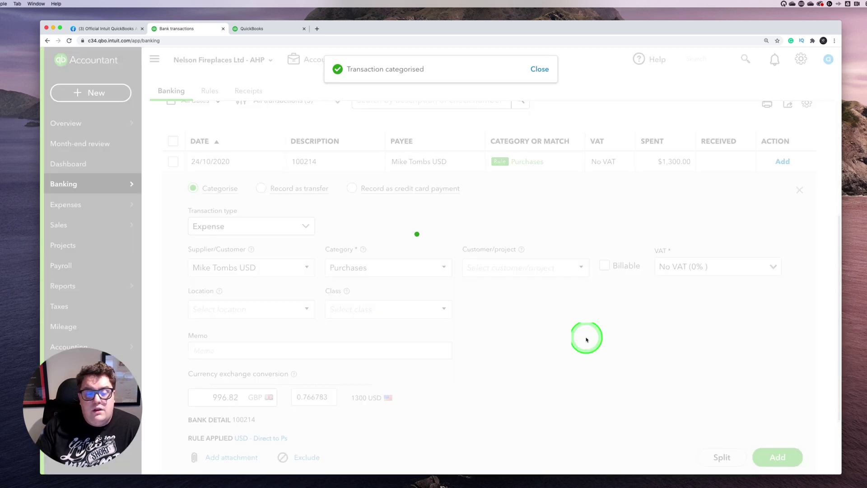
Add the 25/10/2020 and 26/10/2020 payments to Purchases.
click(421, 365)
scroll(508, 360, down, 4)
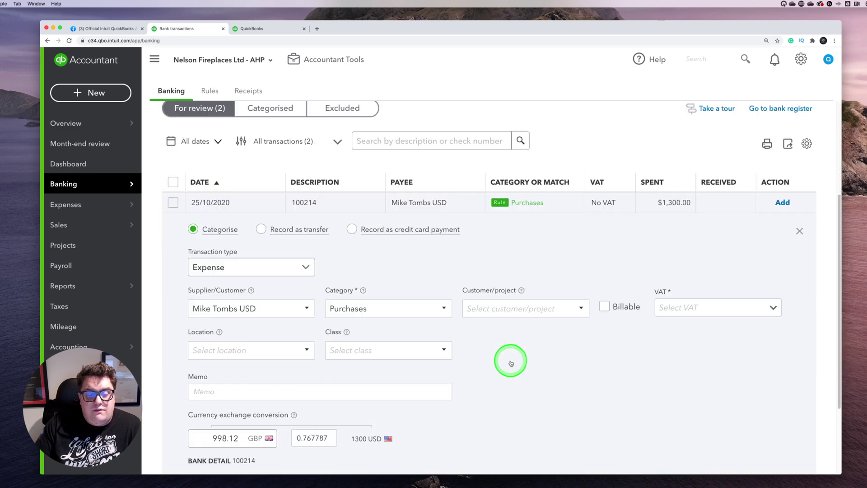
click(309, 438)
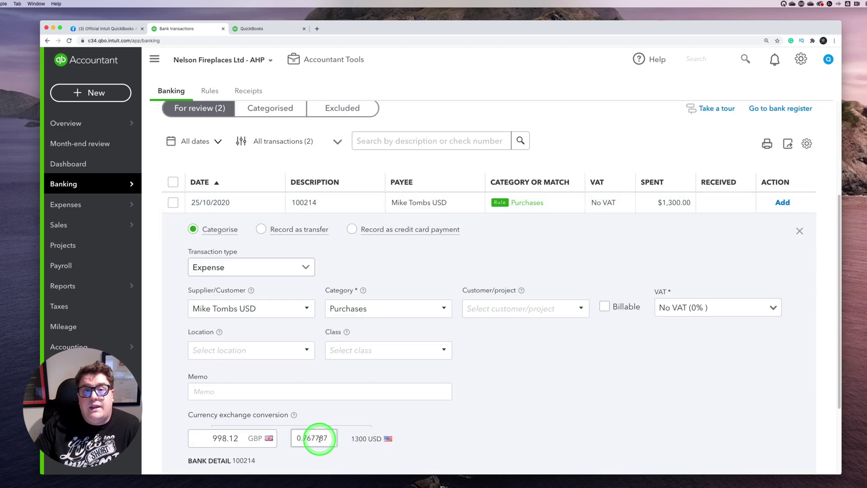
scroll(756, 342, down, 3)
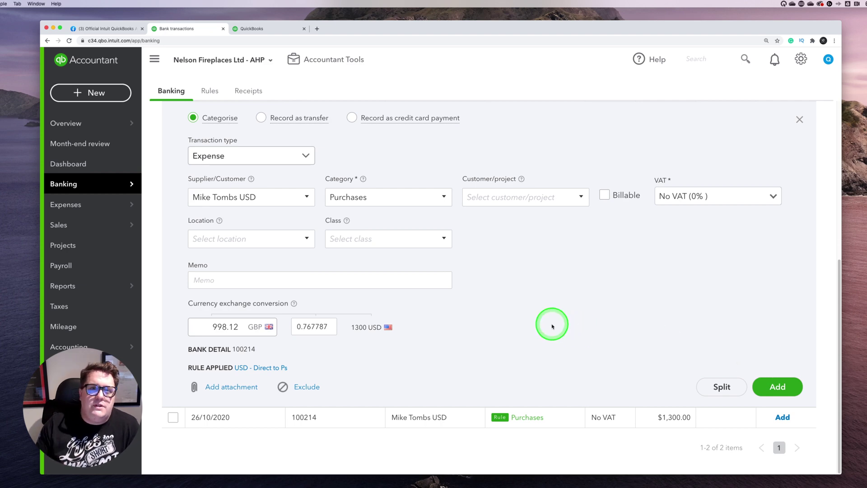
click(773, 385)
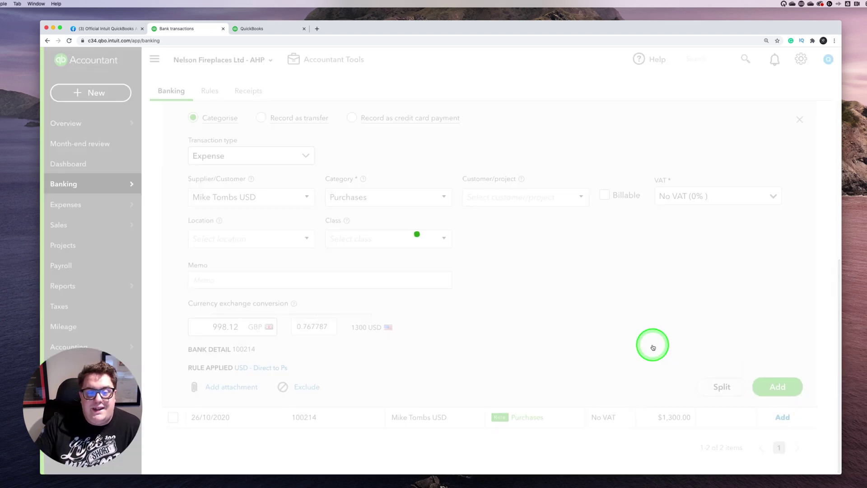
click(186, 349)
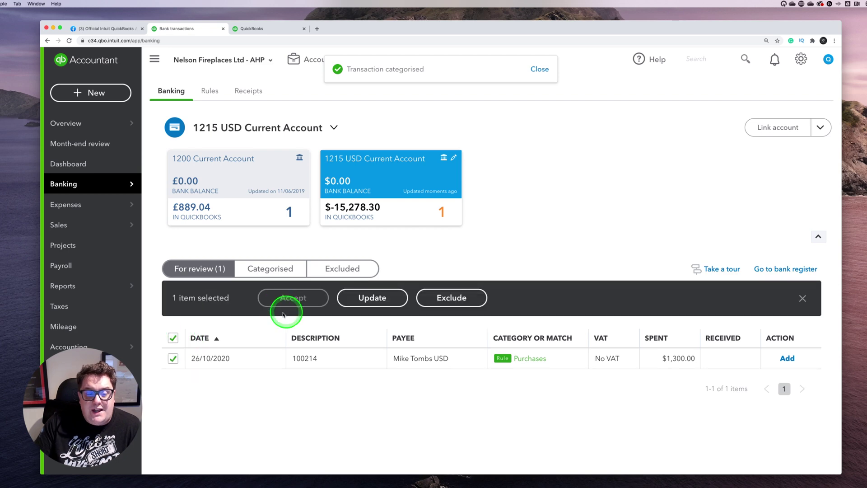
click(366, 357)
scroll(557, 339, down, 5)
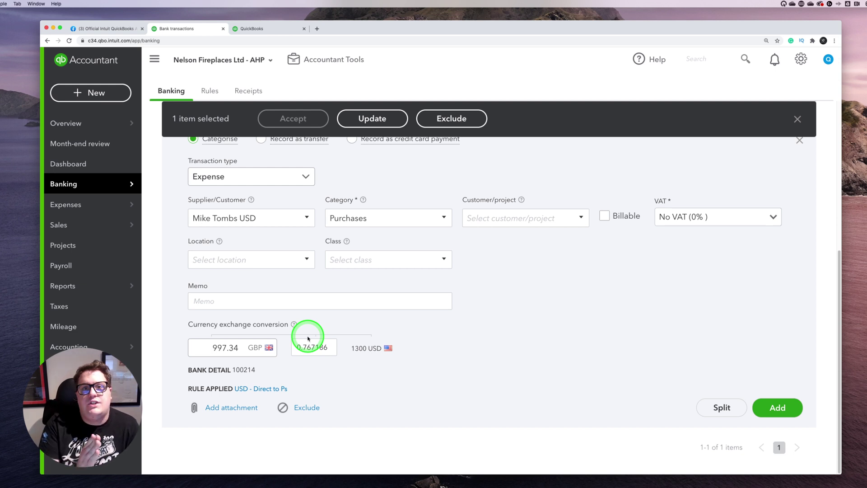
click(286, 305)
click(352, 367)
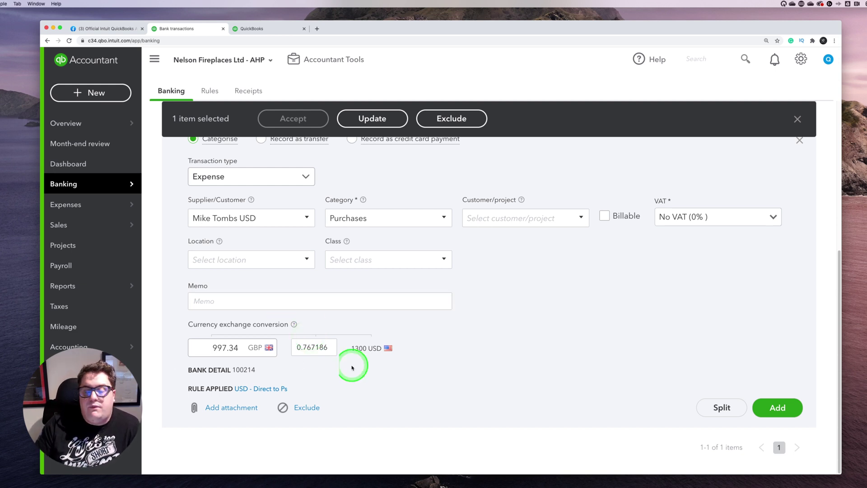
click(776, 407)
click(801, 58)
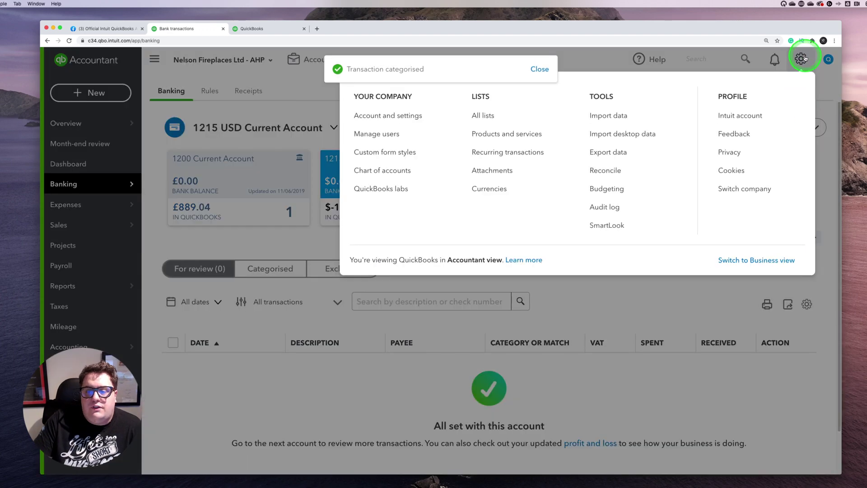
Bring up the Currencies list, showing GBP home currency, USD at 0.77232 and EUR at 0.901876.
click(485, 117)
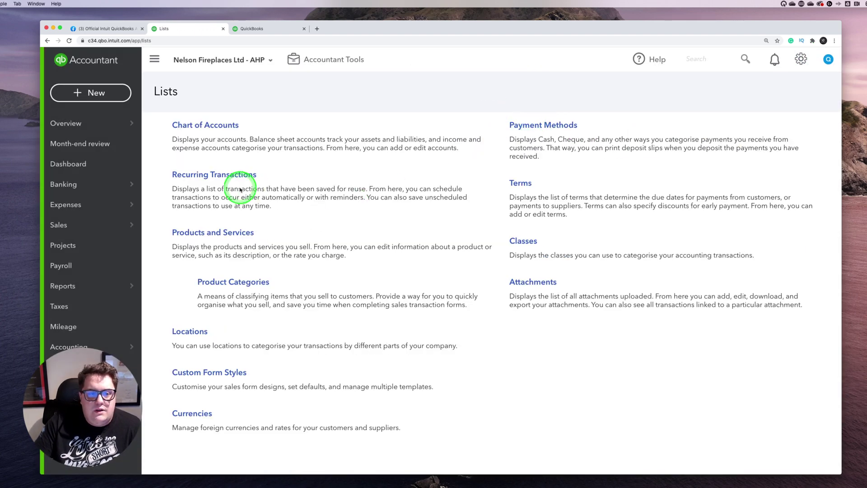
click(181, 412)
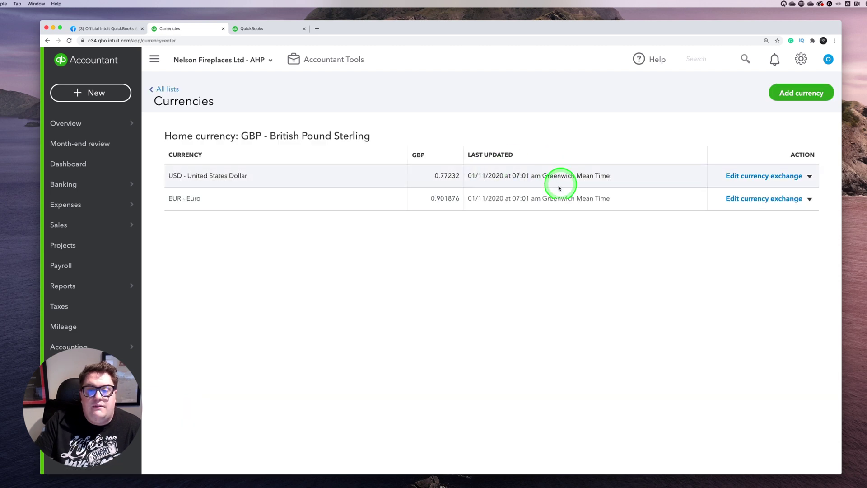
click(809, 176)
click(759, 192)
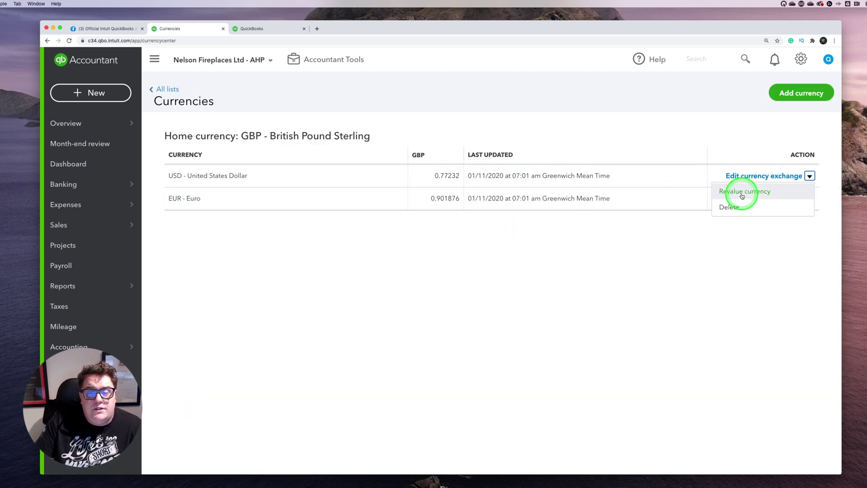
Review the USD exchange rate of 0.77232 without changing it, then return to the Dashboard.
click(753, 175)
click(739, 208)
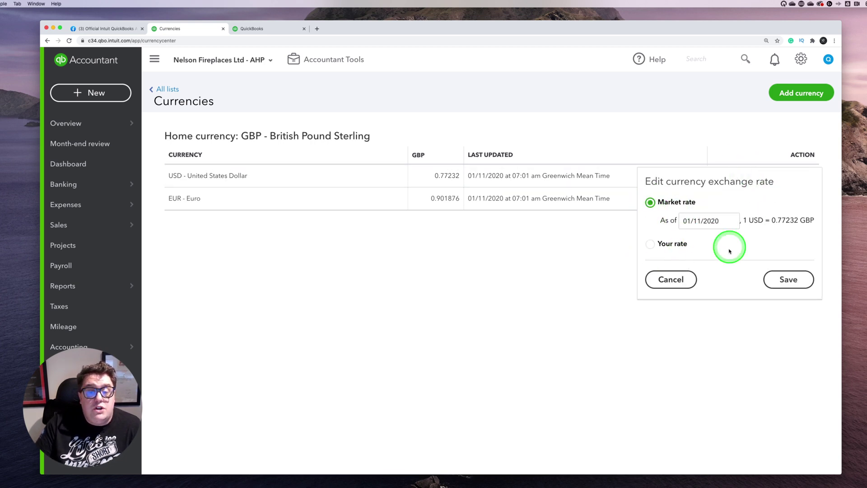
click(768, 145)
click(92, 164)
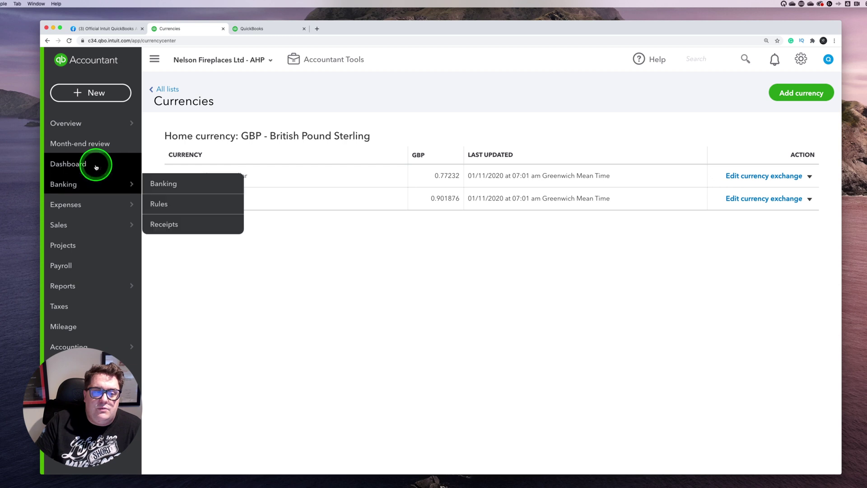